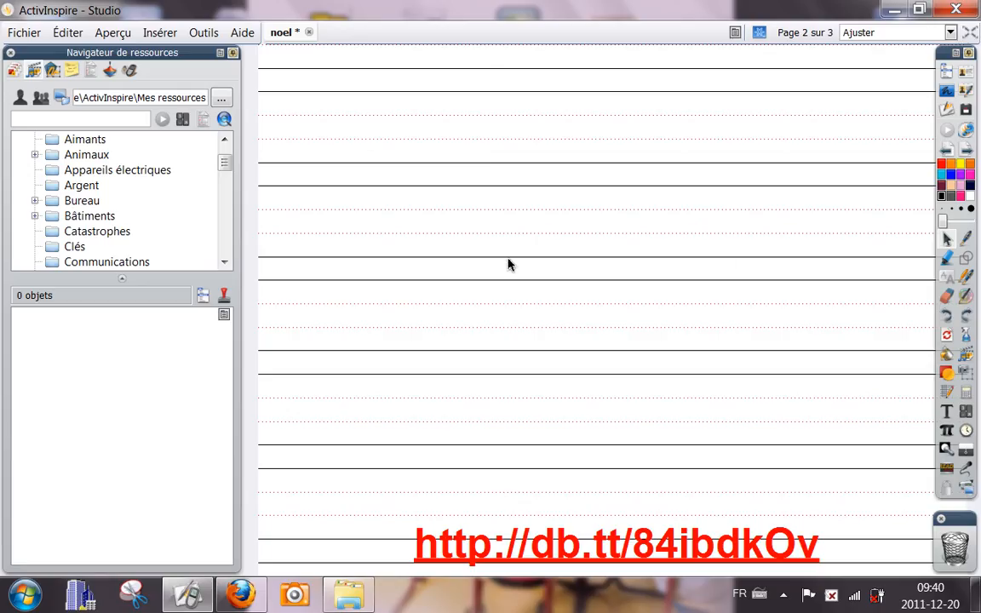
Browse Mes ressources to the Français > Ecriture > Grilles Ecriture folder to list its writing grids.
click(26, 102)
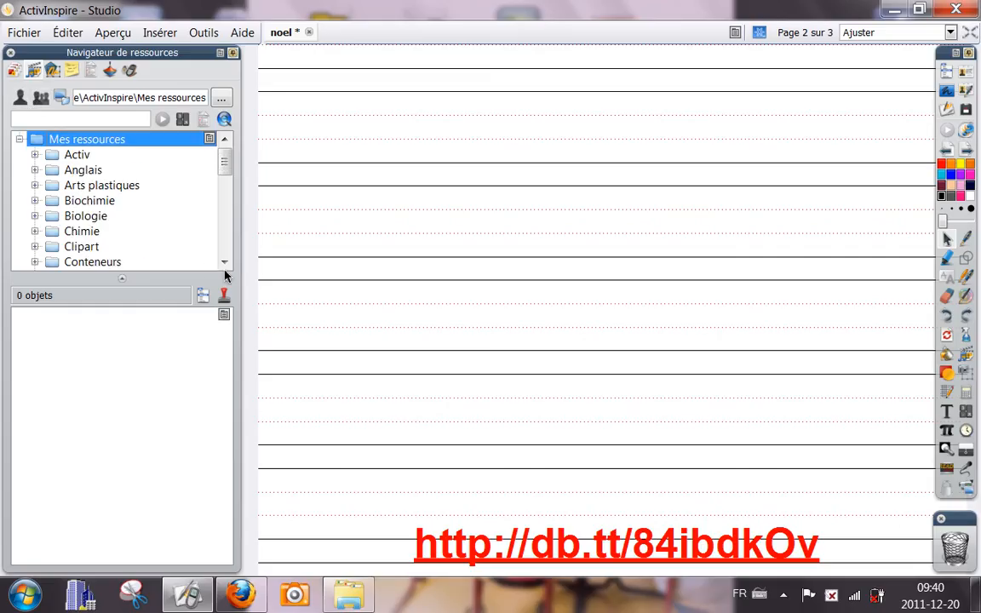
scroll(225, 260, down, 3)
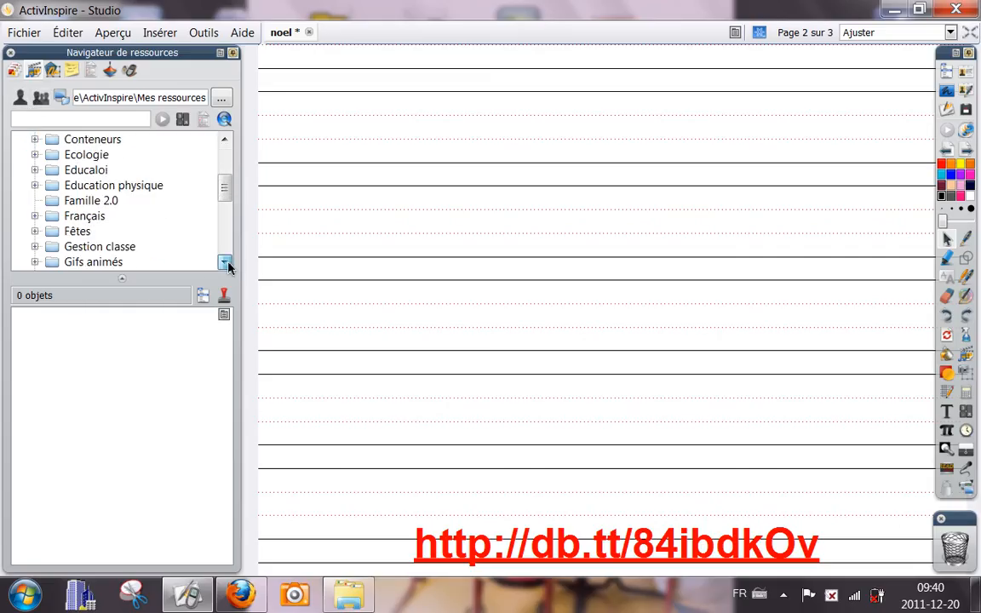
click(88, 217)
scroll(201, 263, down, 2)
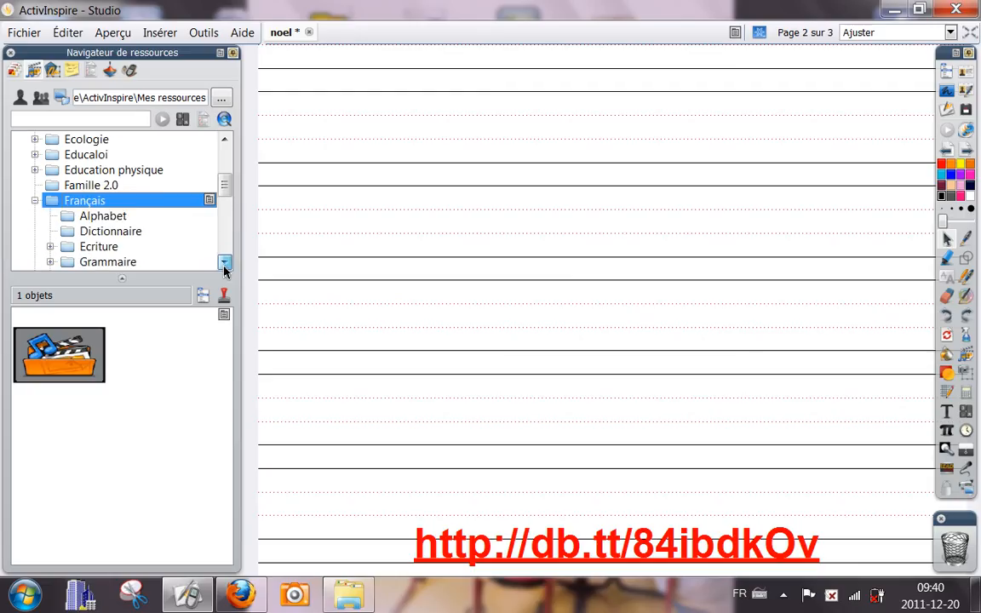
click(91, 233)
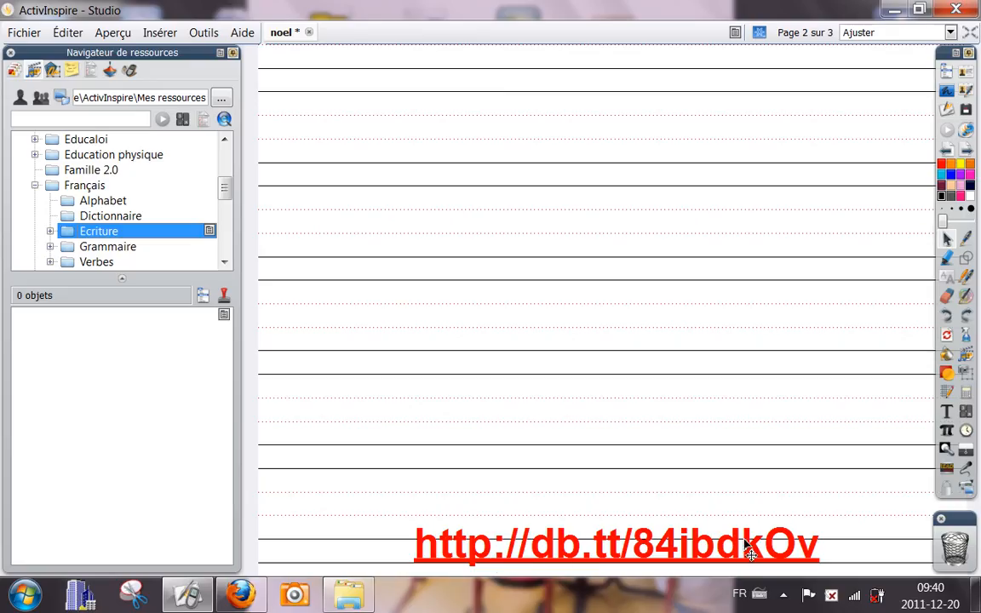
double_click(99, 238)
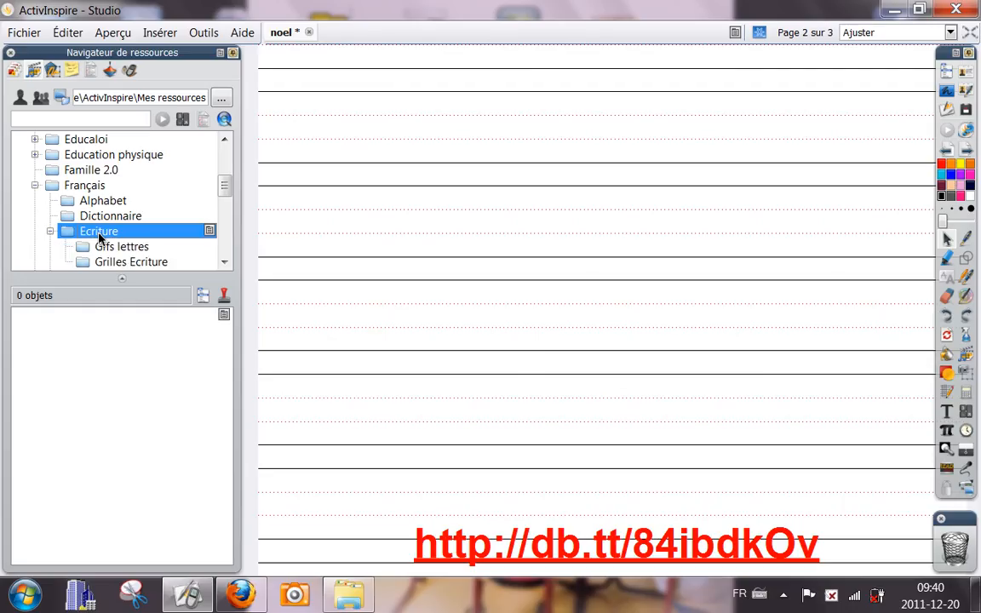
click(224, 261)
click(224, 261)
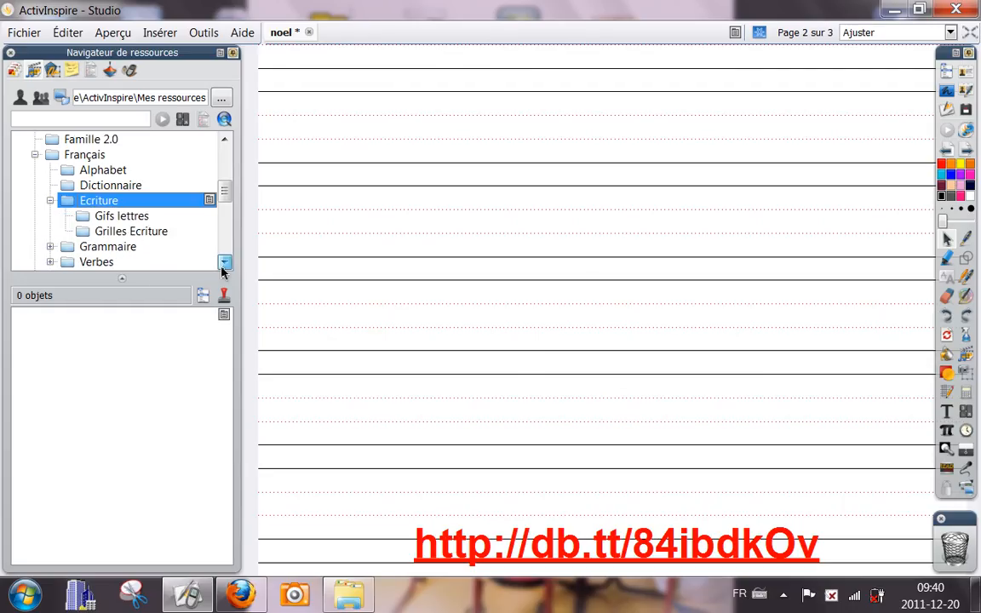
click(132, 233)
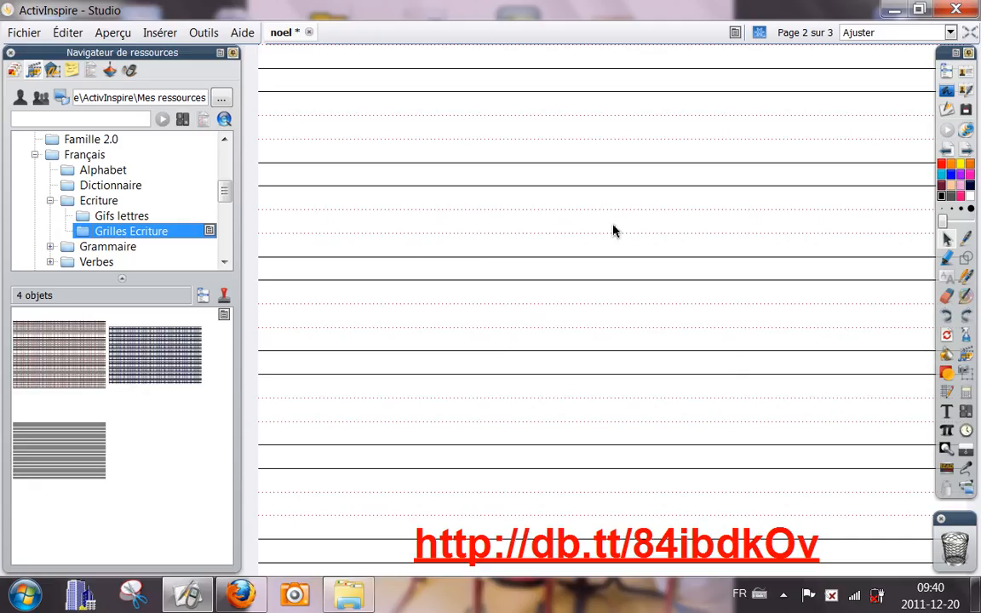
Apply the blue-dotted, plain-lined and red-dotted writing grids to page 2 in turn, finishing with the red-dotted one.
drag(202, 350, 441, 323)
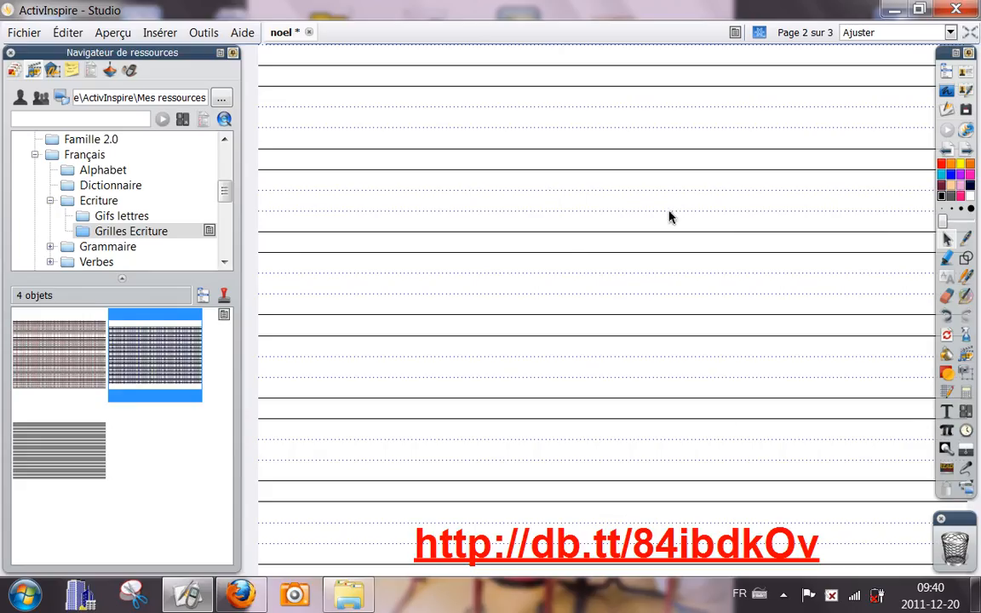
drag(44, 453, 545, 295)
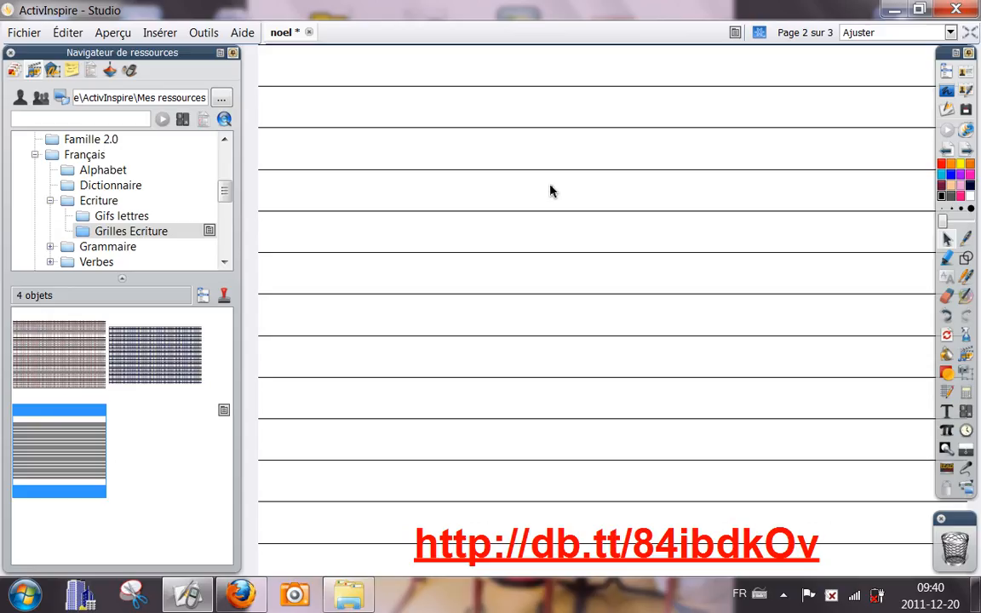
drag(79, 357, 522, 283)
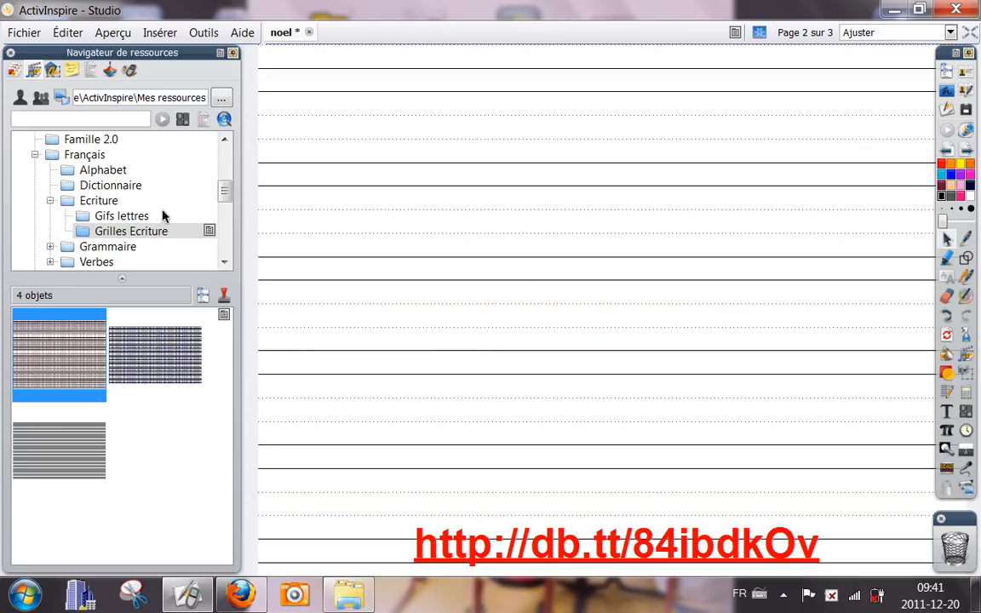
Place the resource from the Français folder onto the lined page.
click(101, 158)
drag(68, 327, 502, 223)
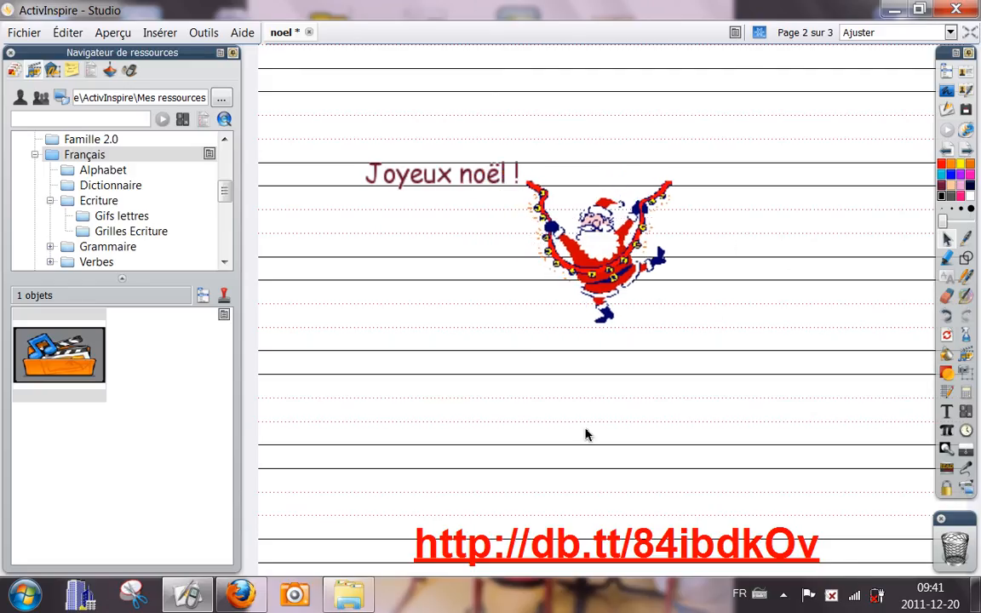
Open the page's grid creator, move it aside and reduce the grid's default scale to 28,00.
right_click(532, 414)
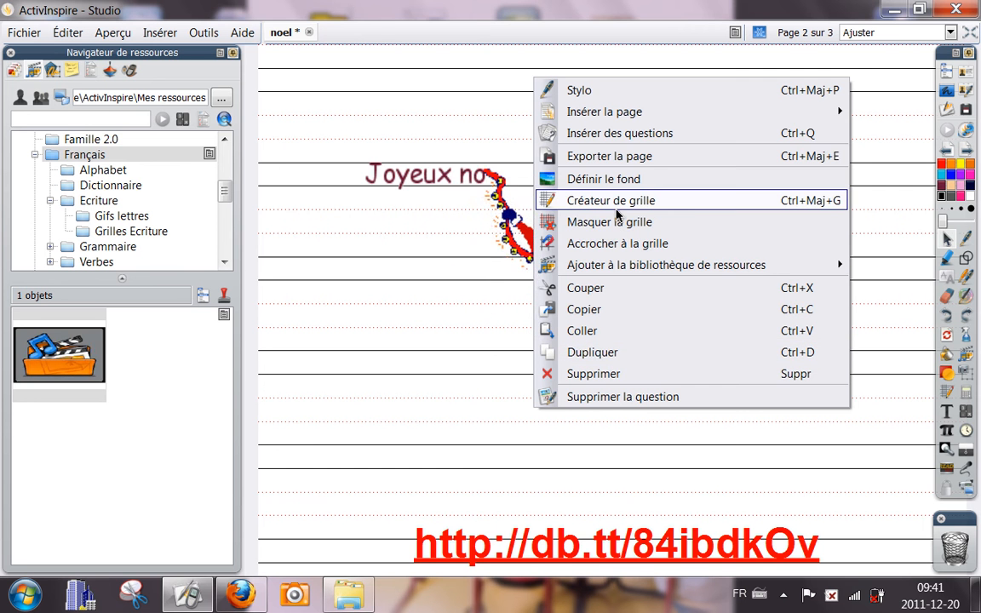
click(617, 209)
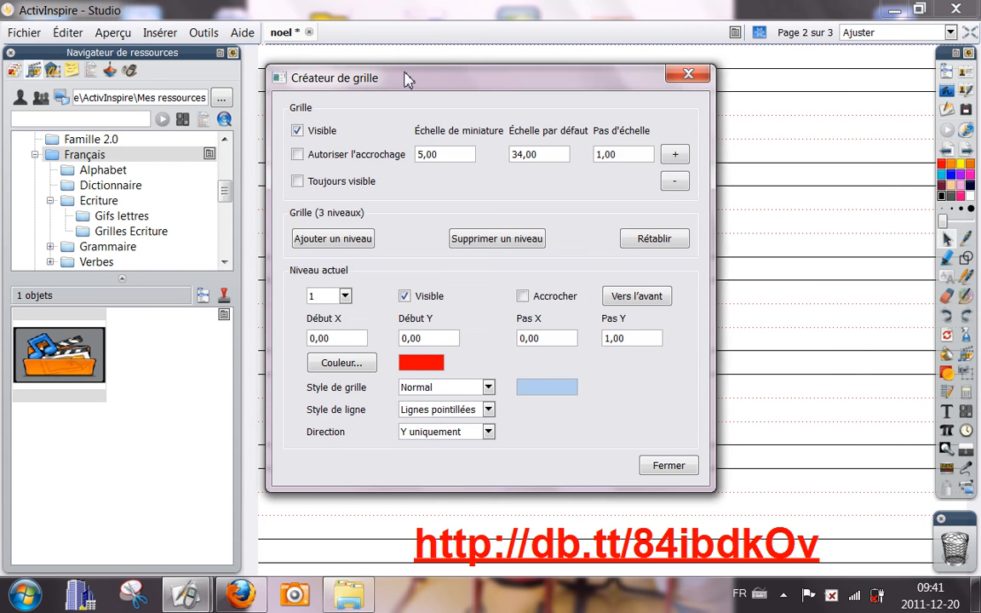
drag(414, 83, 644, 95)
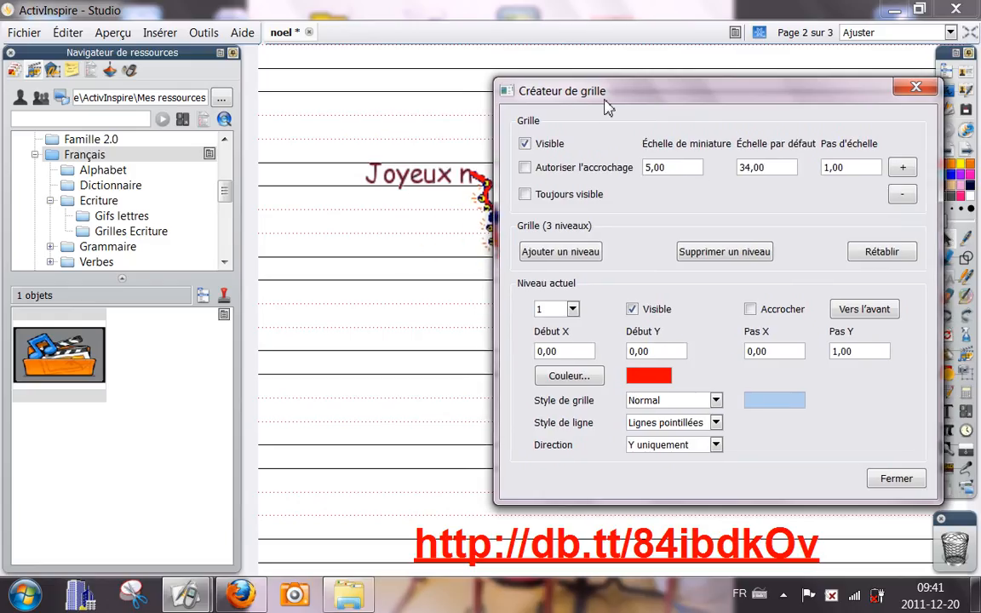
drag(648, 94, 659, 89)
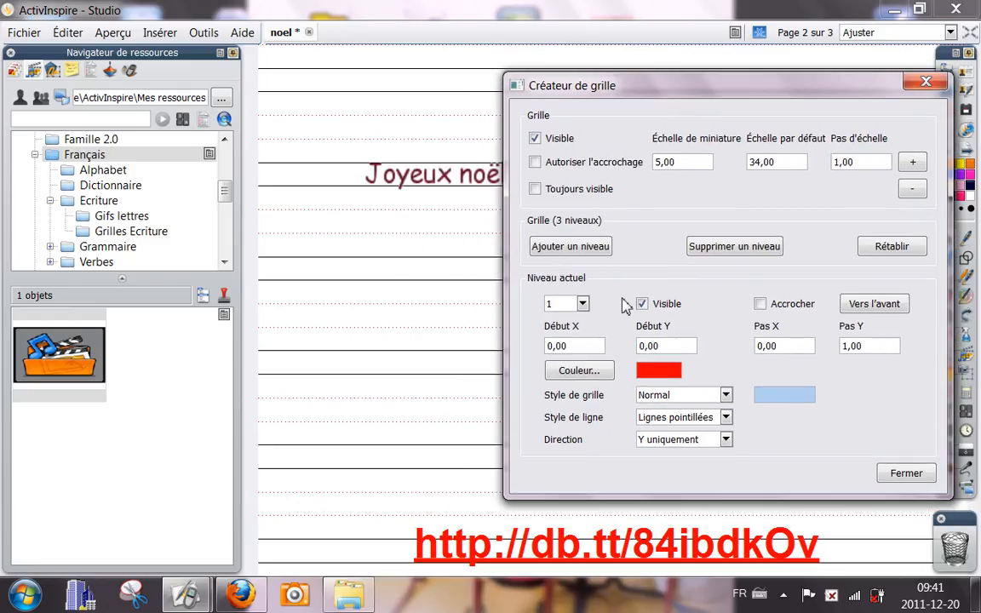
click(913, 191)
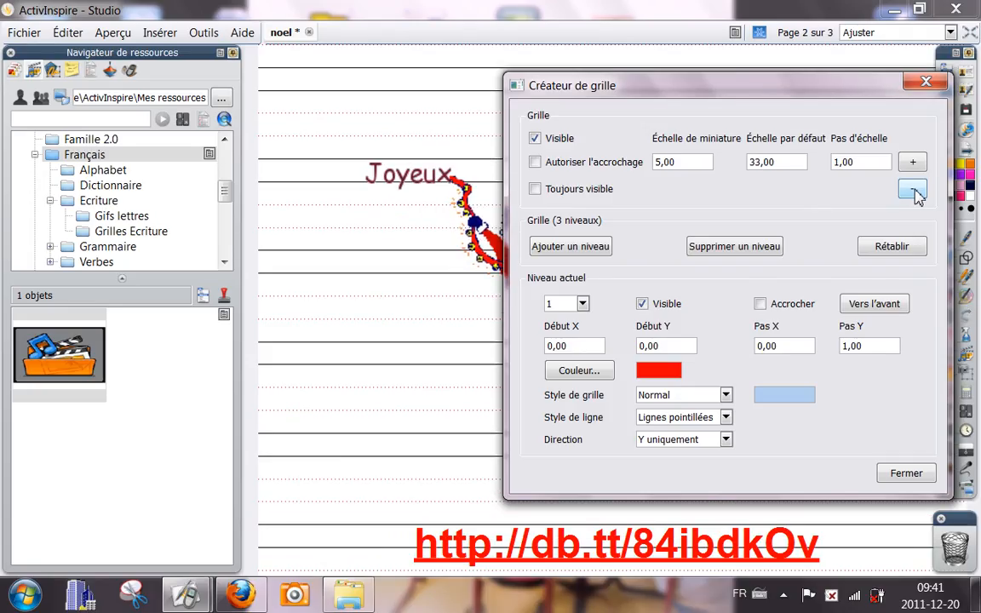
click(913, 191)
click(913, 191)
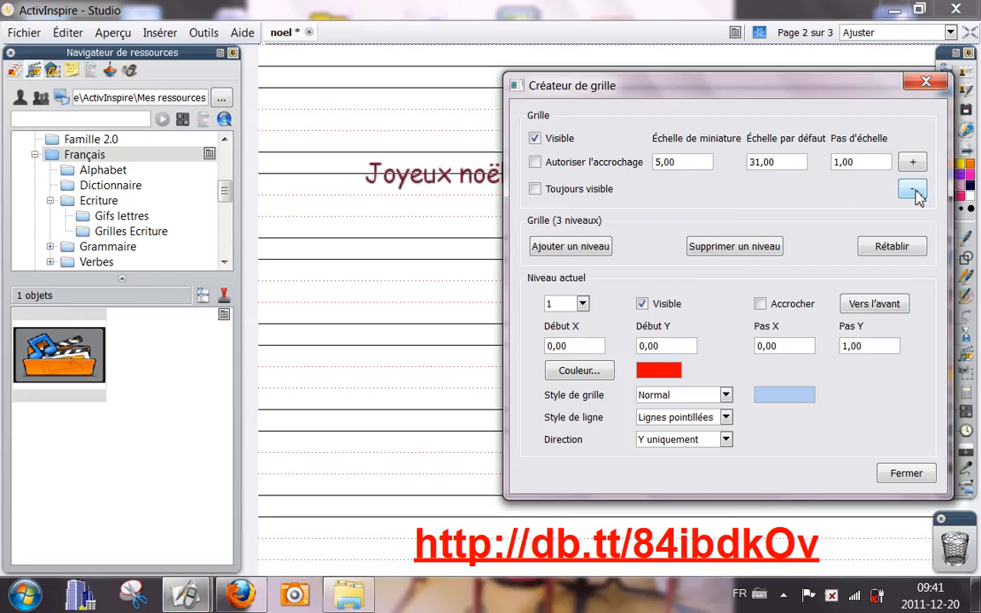
click(913, 190)
click(912, 191)
click(913, 191)
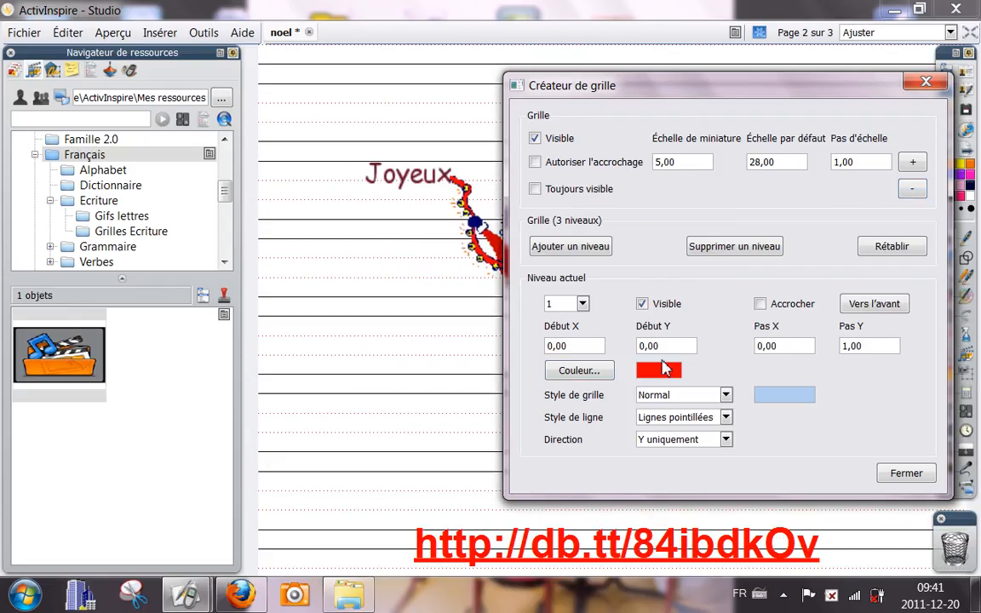
Change the colour of grid level 1's dotted lines to bright green and close the grid creator.
click(578, 371)
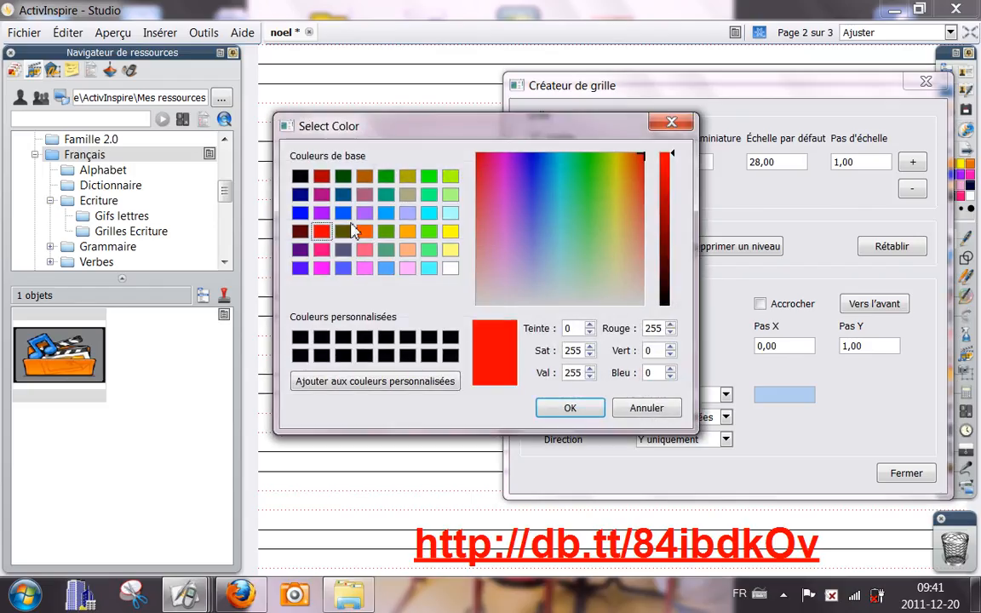
click(428, 179)
click(570, 408)
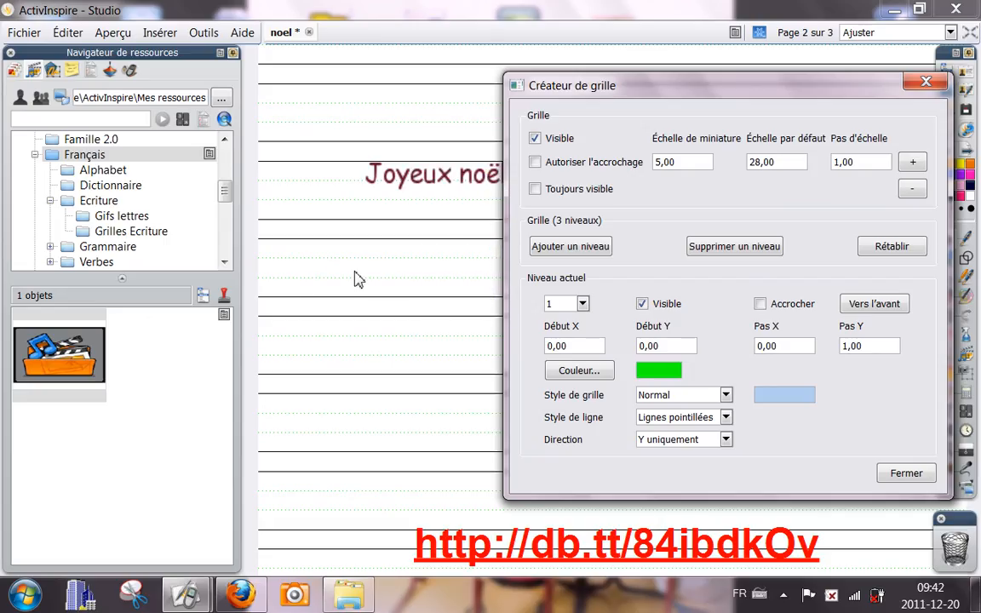
click(907, 477)
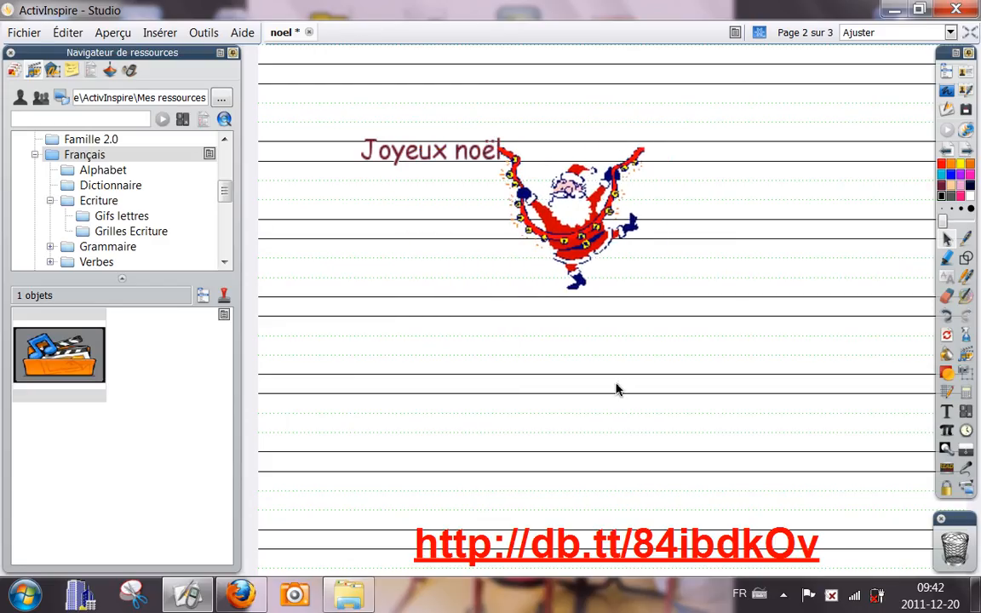
Place the animated letter a.gif from the Gifs lettres folder beside the Santa image and shrink it to about half size.
click(135, 218)
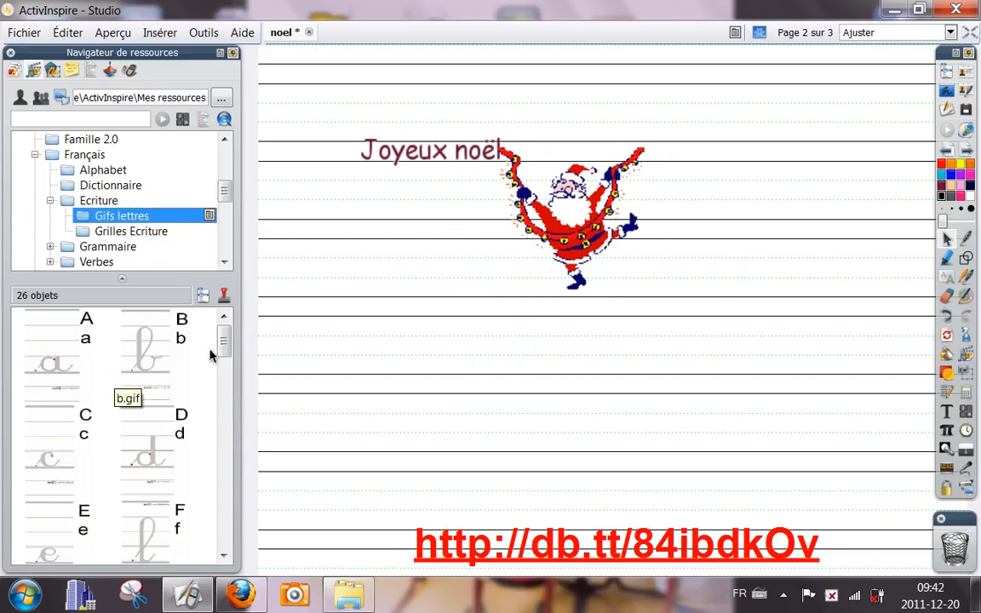
mouse_move(225, 347)
mouse_down()
mouse_move(228, 520)
mouse_move(229, 332)
mouse_up()
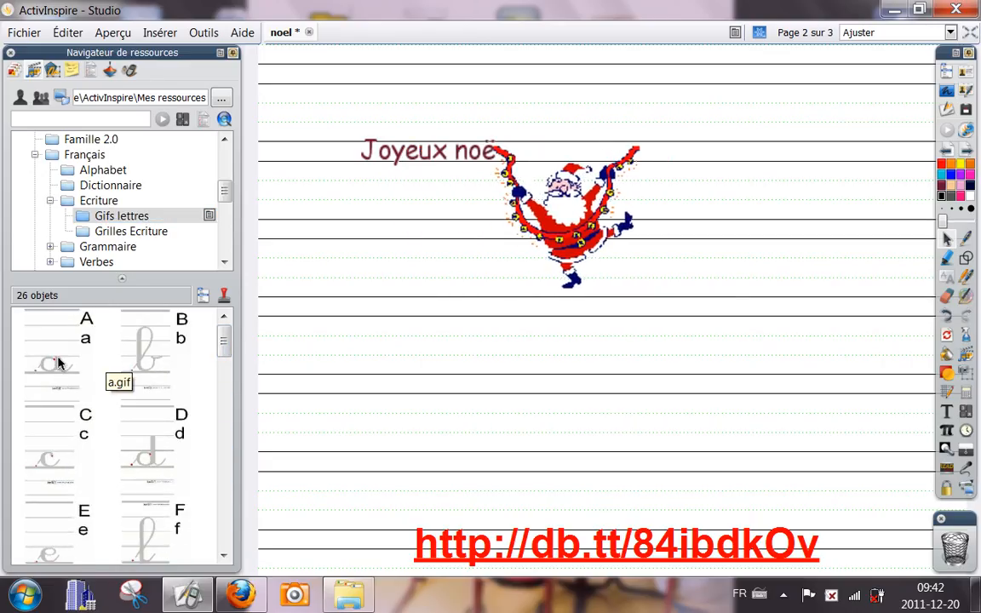
drag(114, 376, 814, 206)
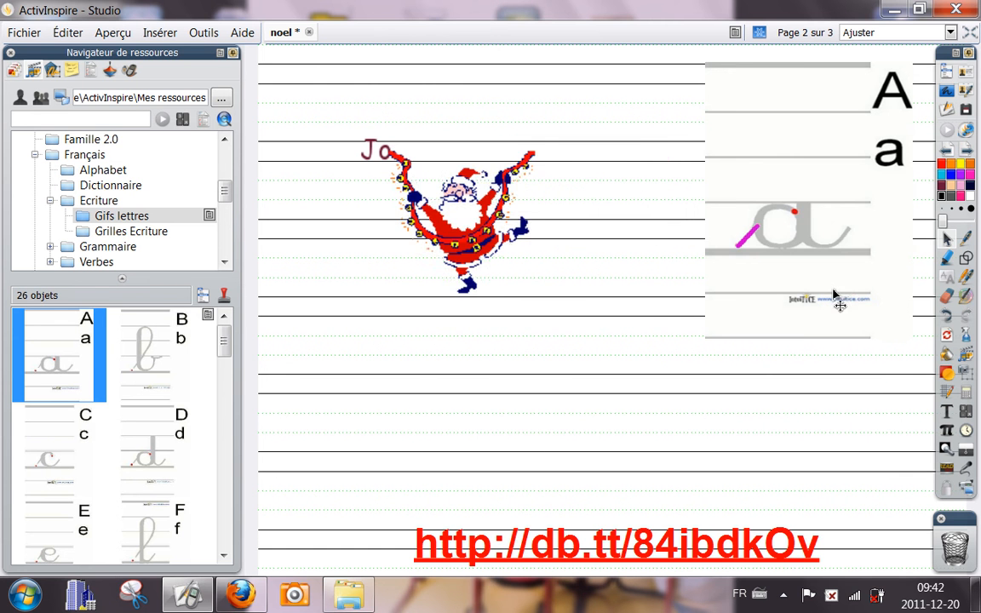
drag(913, 334, 807, 218)
mouse_move(753, 191)
mouse_down()
mouse_move(755, 216)
mouse_move(798, 211)
mouse_move(755, 190)
mouse_up()
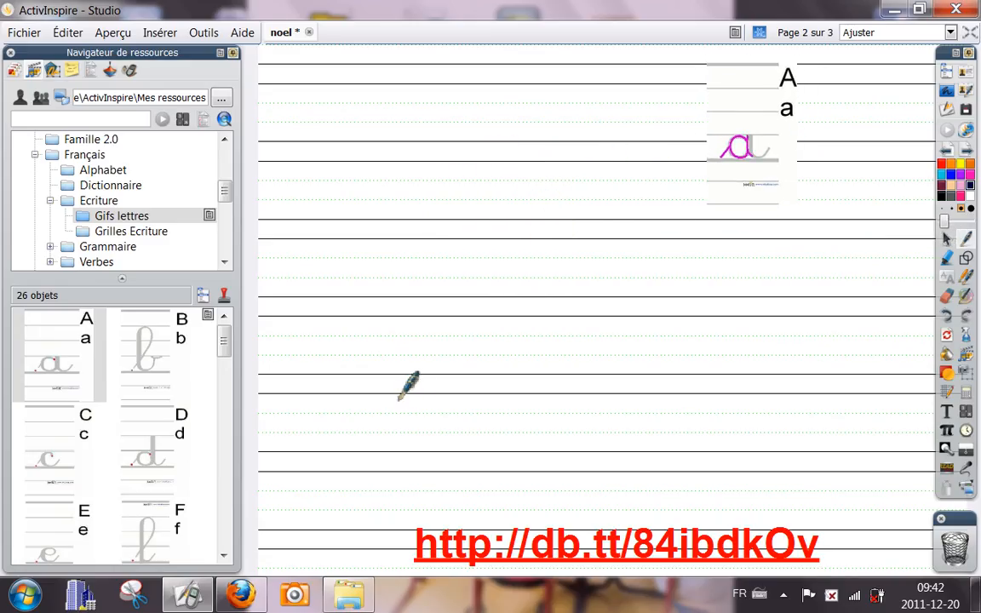
Handwrite a cursive letter a in dark ink with the Pen tool on a writing line below the Santa image.
mouse_move(396, 389)
mouse_down()
mouse_move(431, 376)
mouse_move(430, 393)
mouse_move(464, 397)
mouse_up()
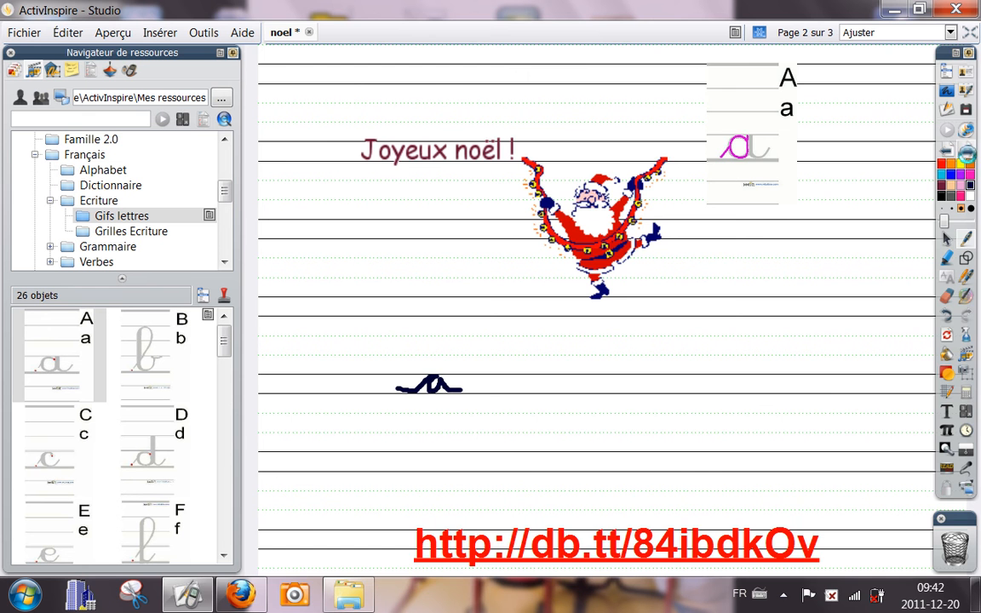
Go to page 3 of the flipchart, return to the Select tool and hide the resource browser.
click(965, 154)
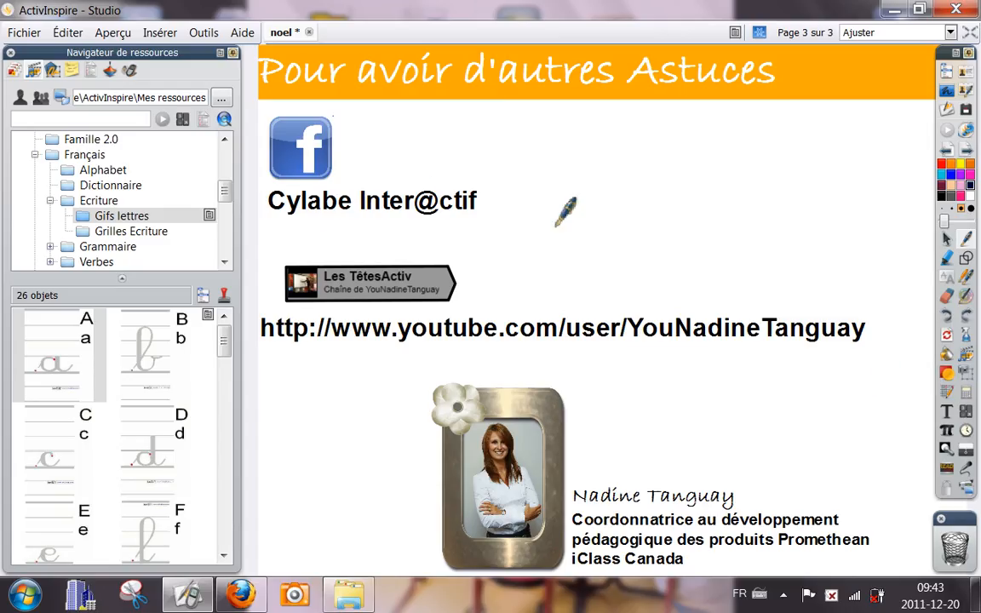
click(945, 238)
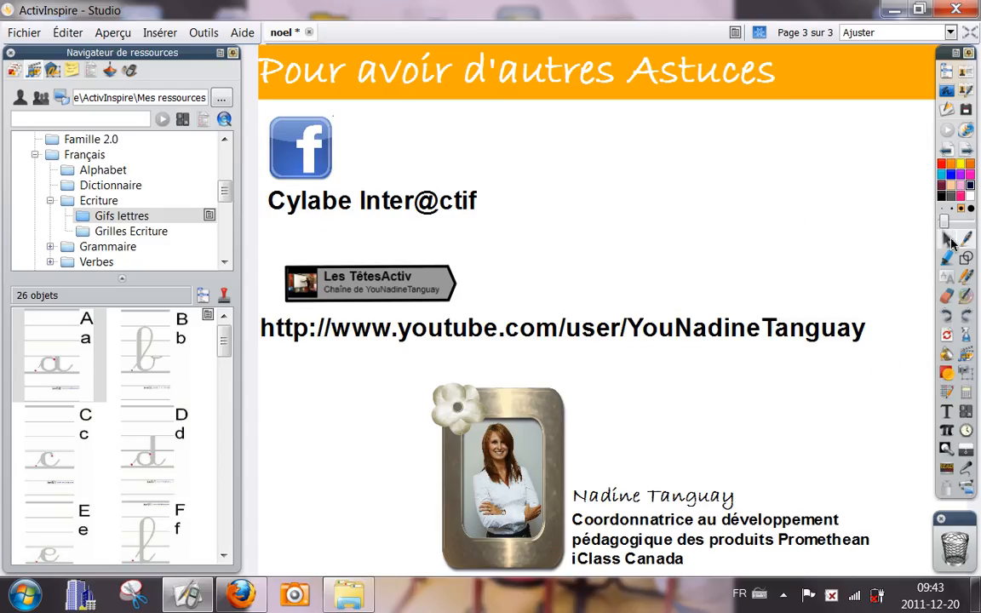
click(15, 69)
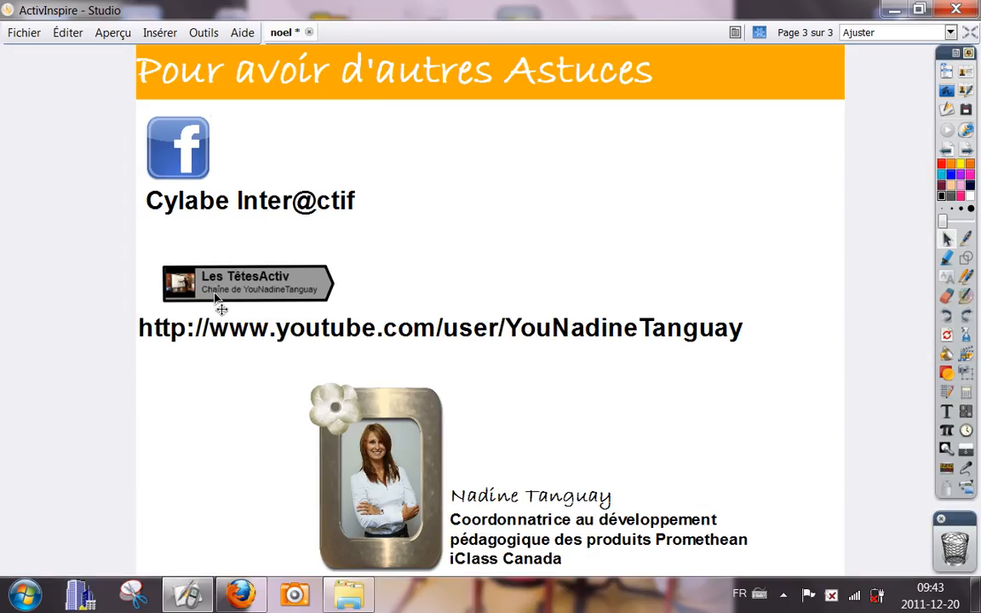